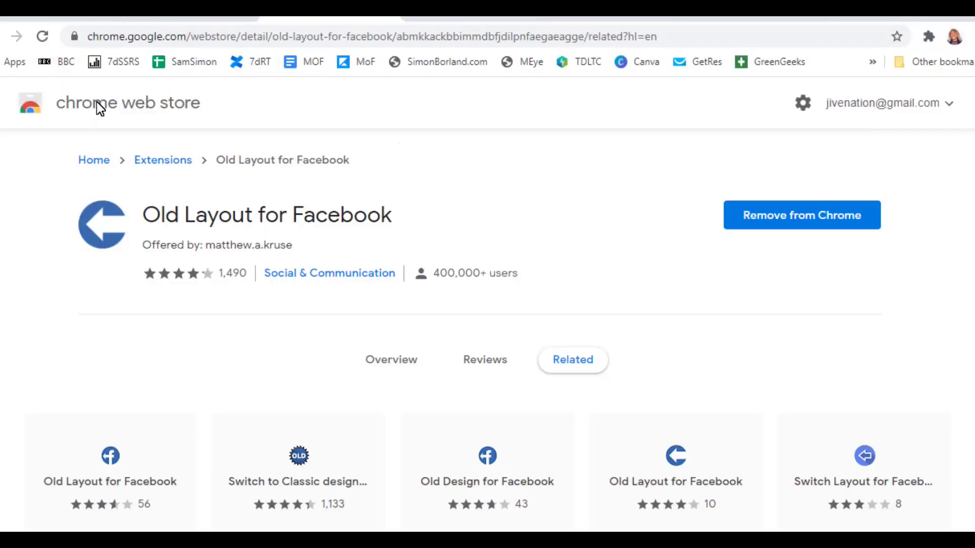
From the Chrome Web Store home page, search for 'facebook old' extensions
{"action": "left_click", "coordinate": [97, 101]}
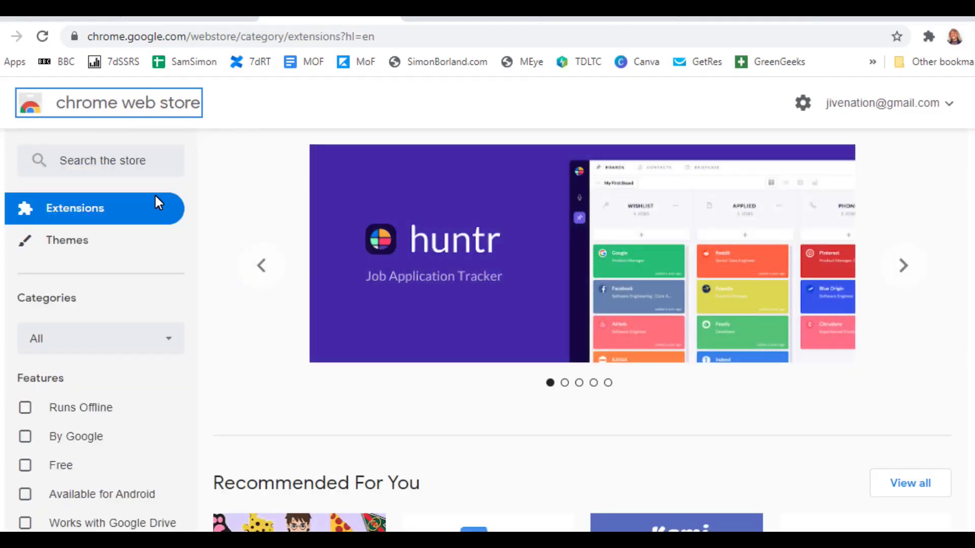
{"action": "left_click", "coordinate": [85, 166]}
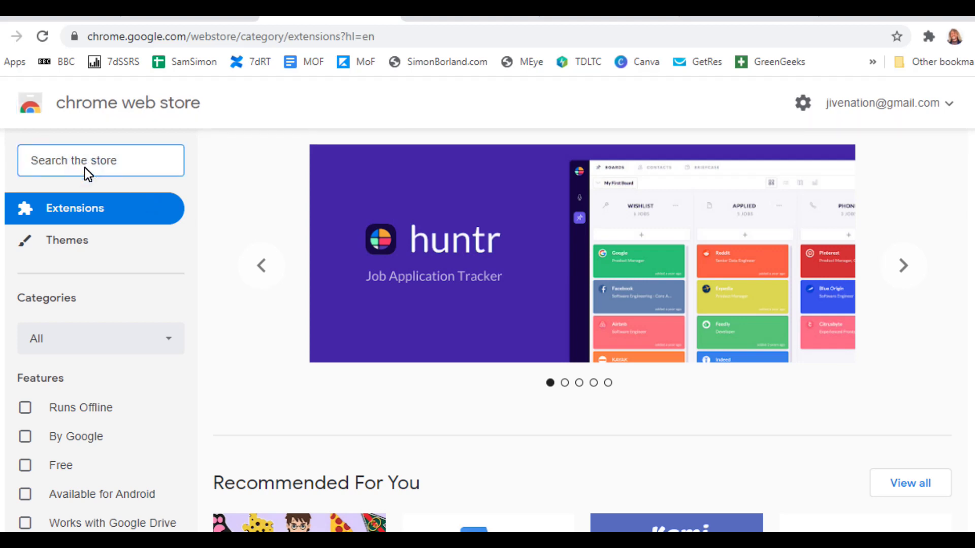
{"action": "type", "text": "faceb"}
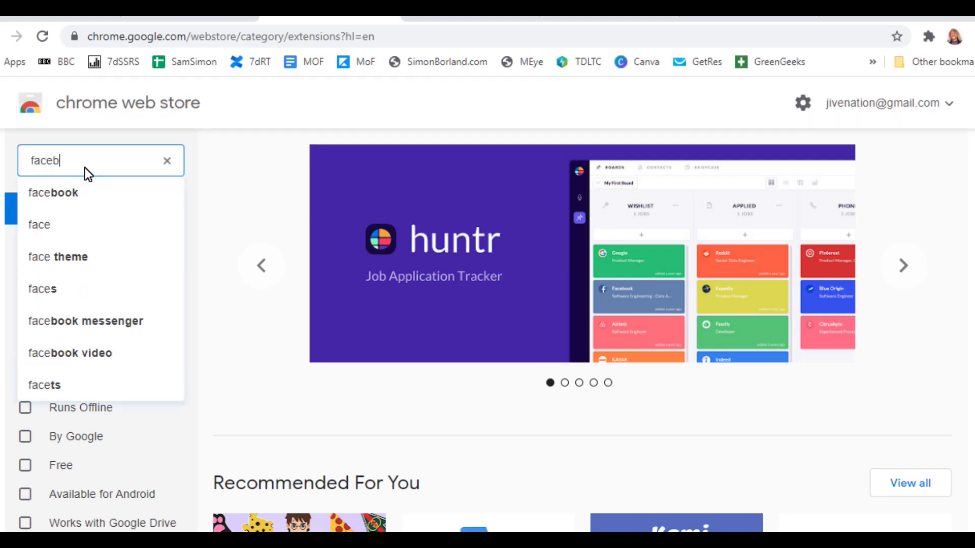
{"action": "type", "text": "ook "}
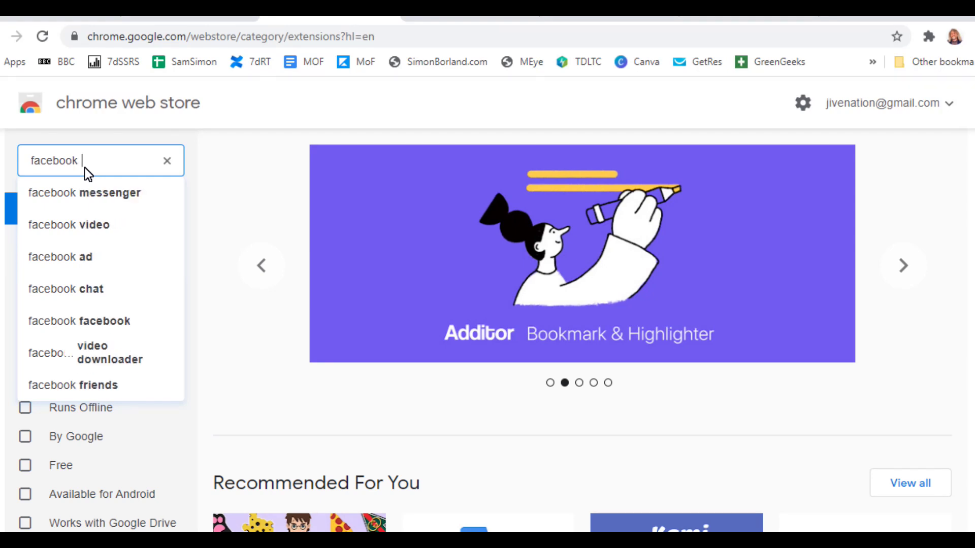
{"action": "type", "text": "old"}
{"action": "key", "text": "Return"}
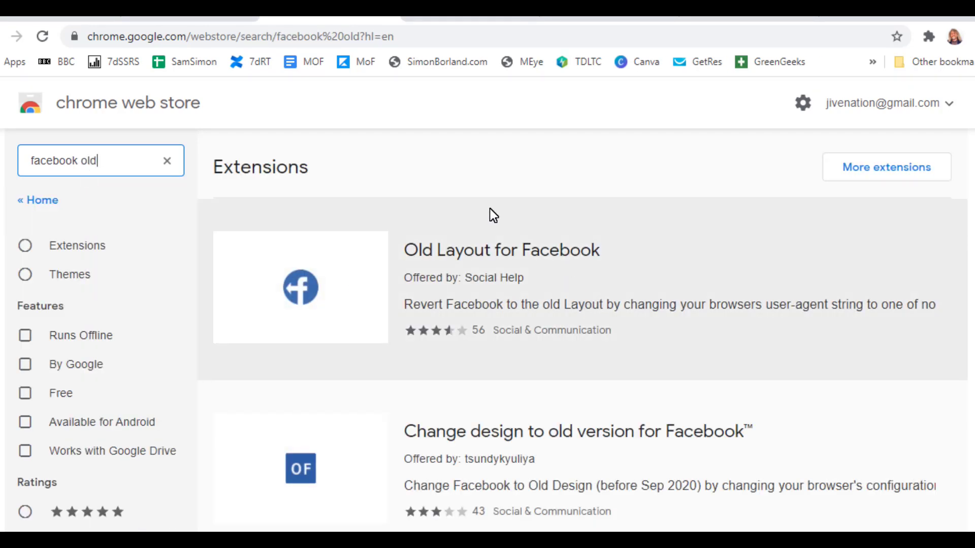
{"action": "scroll", "coordinate": [558, 276], "scroll_direction": "down", "scroll_amount": 3}
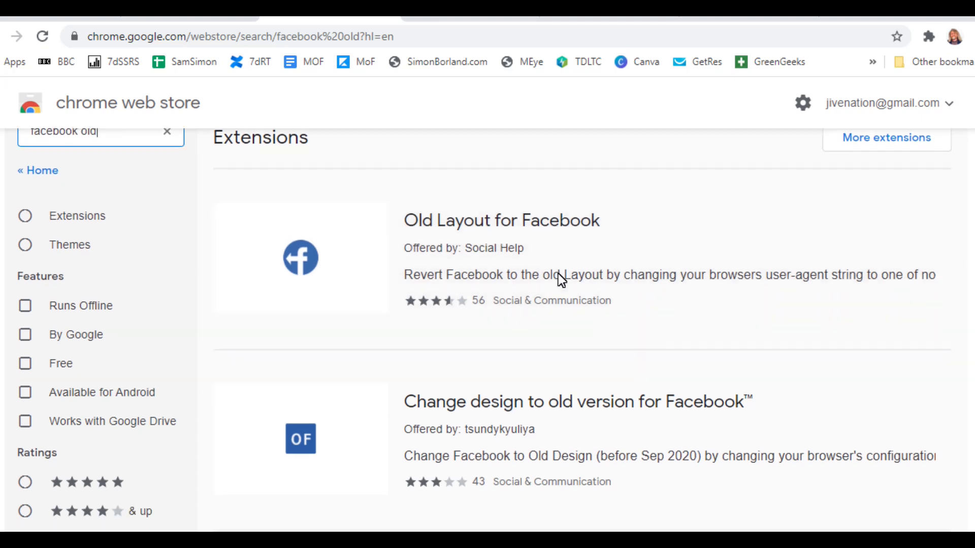
{"action": "scroll", "coordinate": [626, 368], "scroll_direction": "down", "scroll_amount": 1}
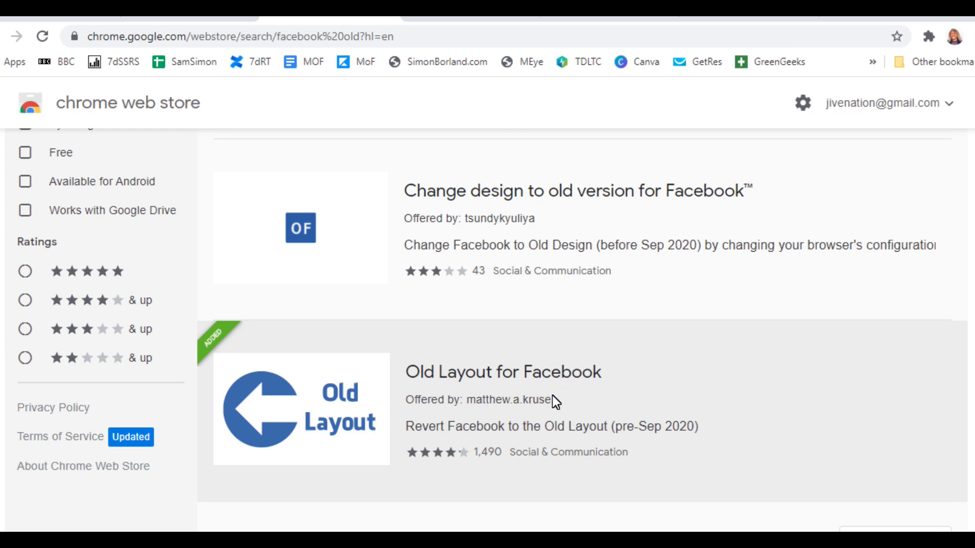
Open the detail page of matthew.a.kruse's Old Layout for Facebook extension
{"action": "left_click", "coordinate": [518, 379]}
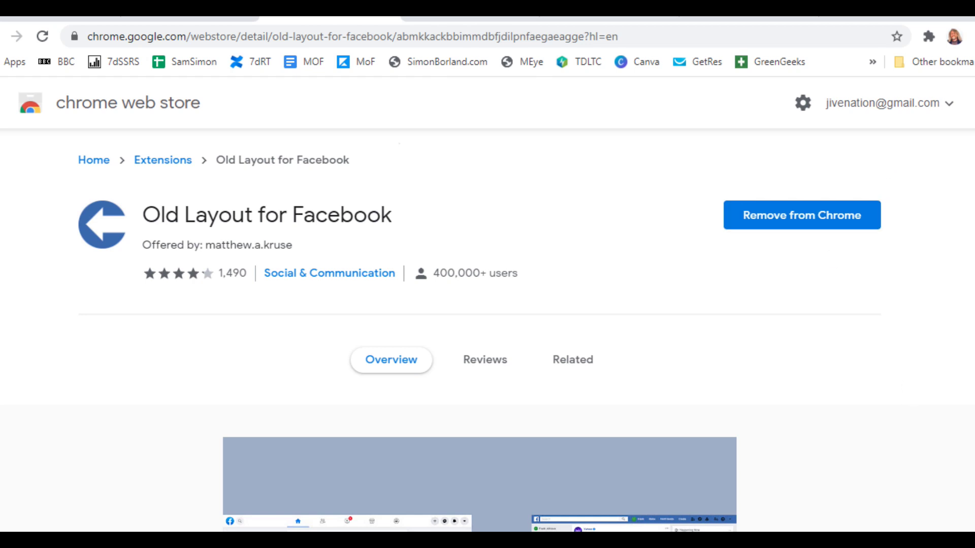
Go to the Facebook page and bring up its account options menu
{"action": "left_click", "coordinate": [716, 8]}
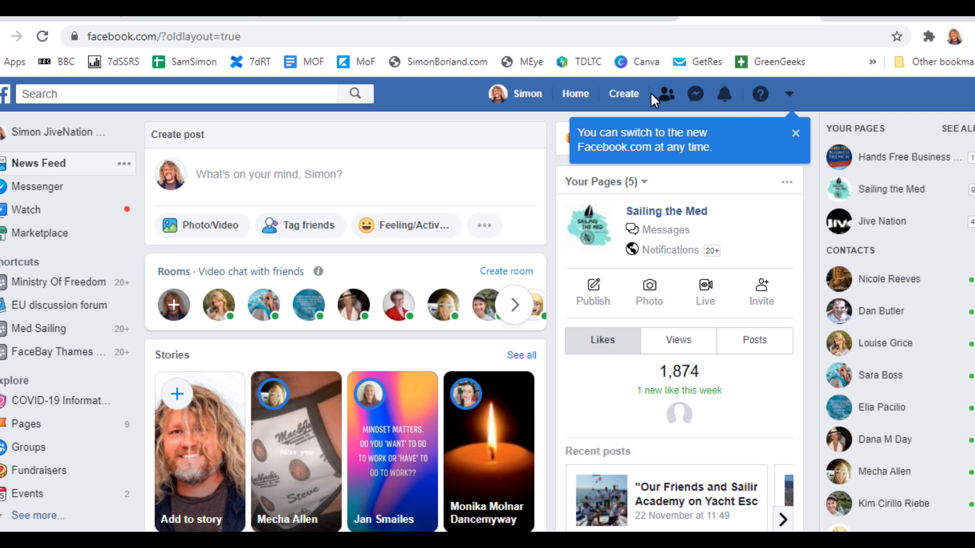
{"action": "left_click", "coordinate": [790, 95]}
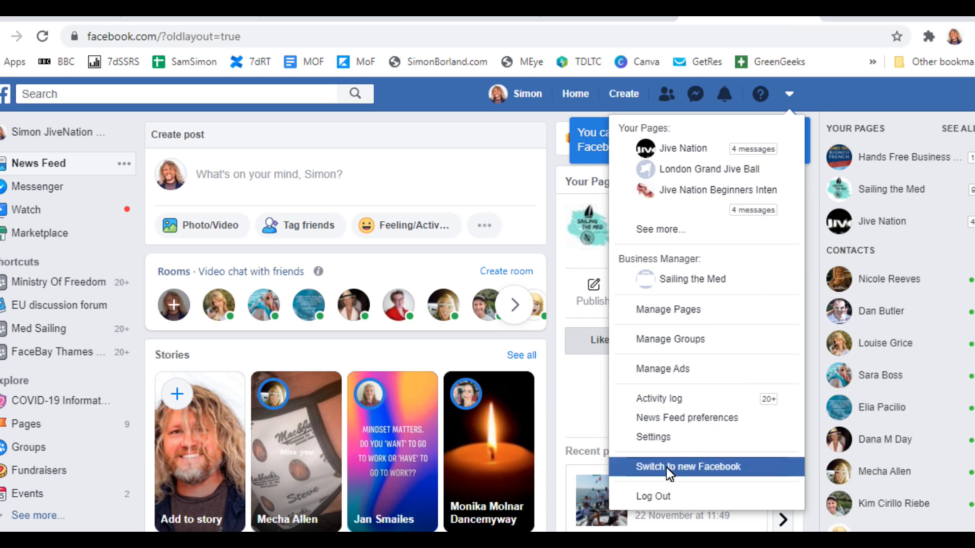
Switch Facebook to the new design, then restore the old layout with Old Layout 6.6 and confirm
{"action": "left_click", "coordinate": [690, 467]}
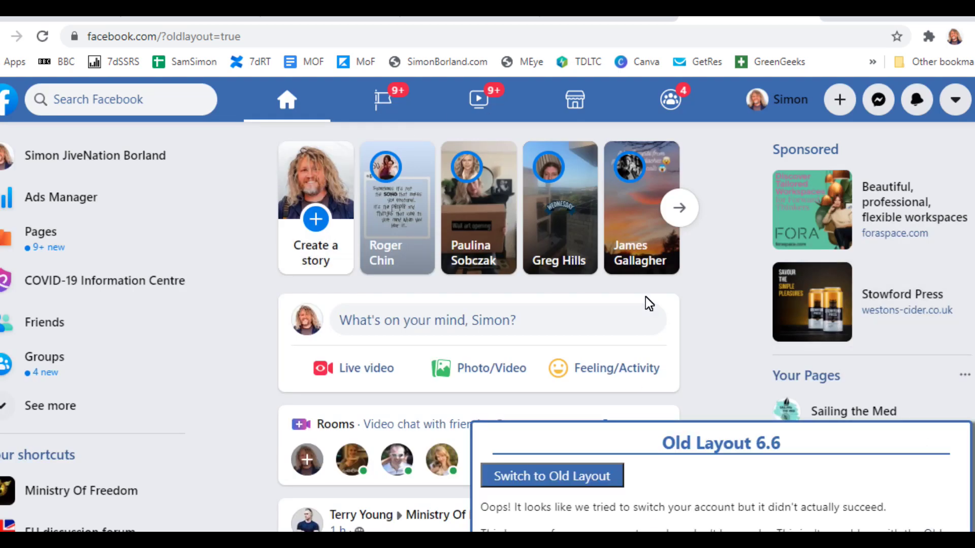
{"action": "left_click", "coordinate": [562, 479]}
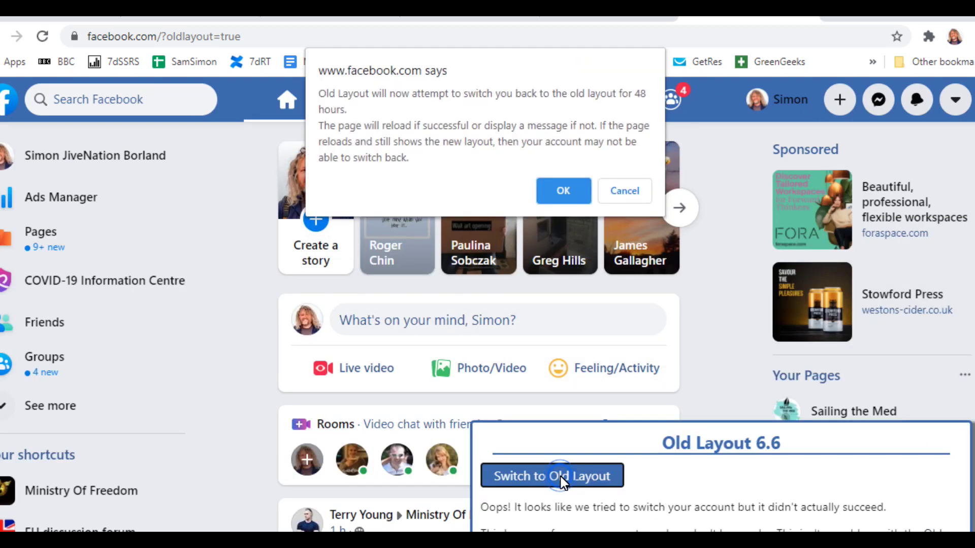
{"action": "left_click", "coordinate": [563, 191]}
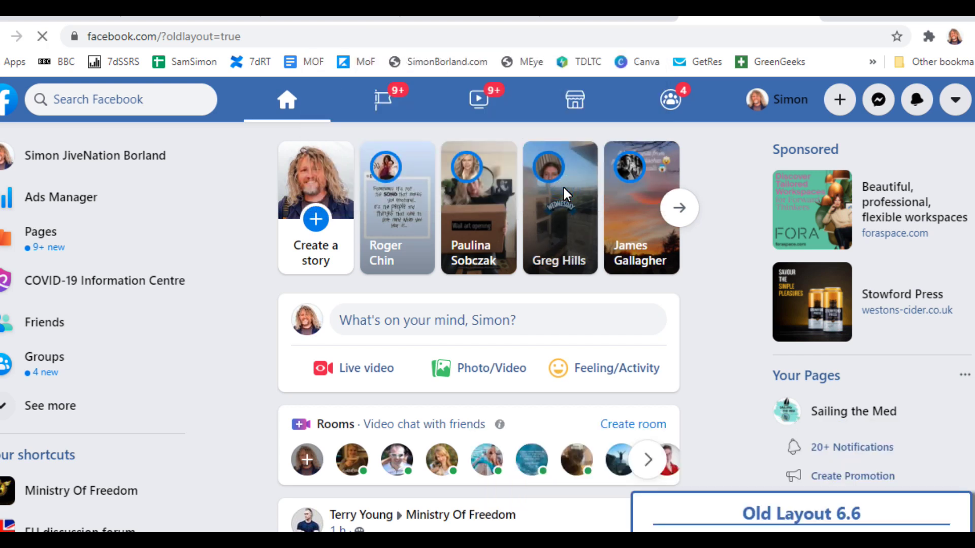